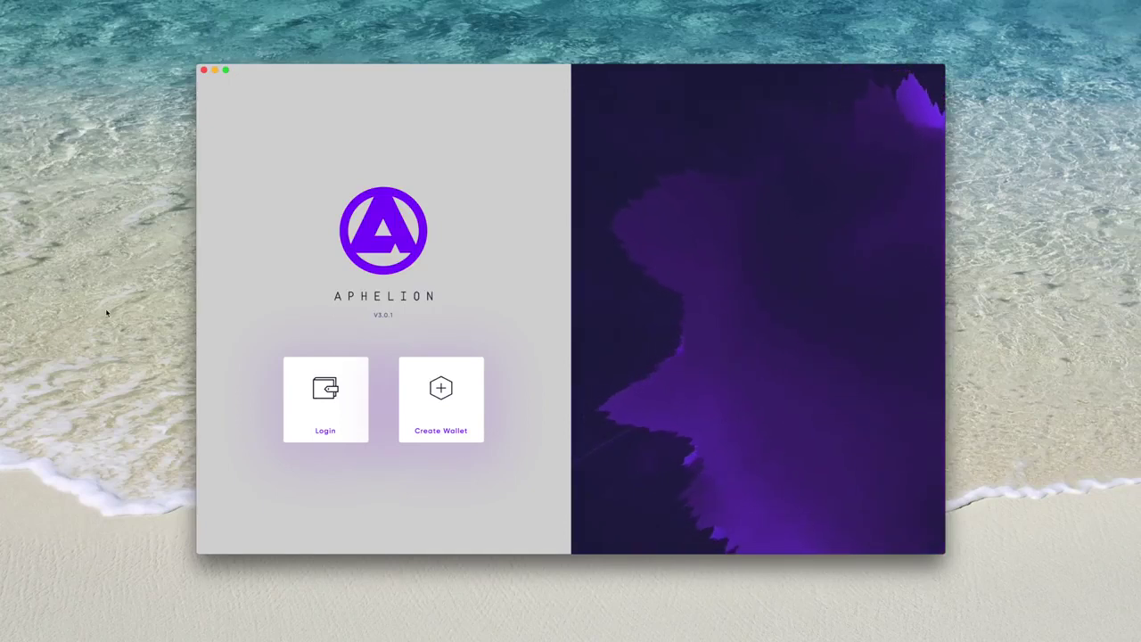
- Review the available wallet login methods and return to the start screen
{"action": "left_click", "coordinate": [348, 400]}
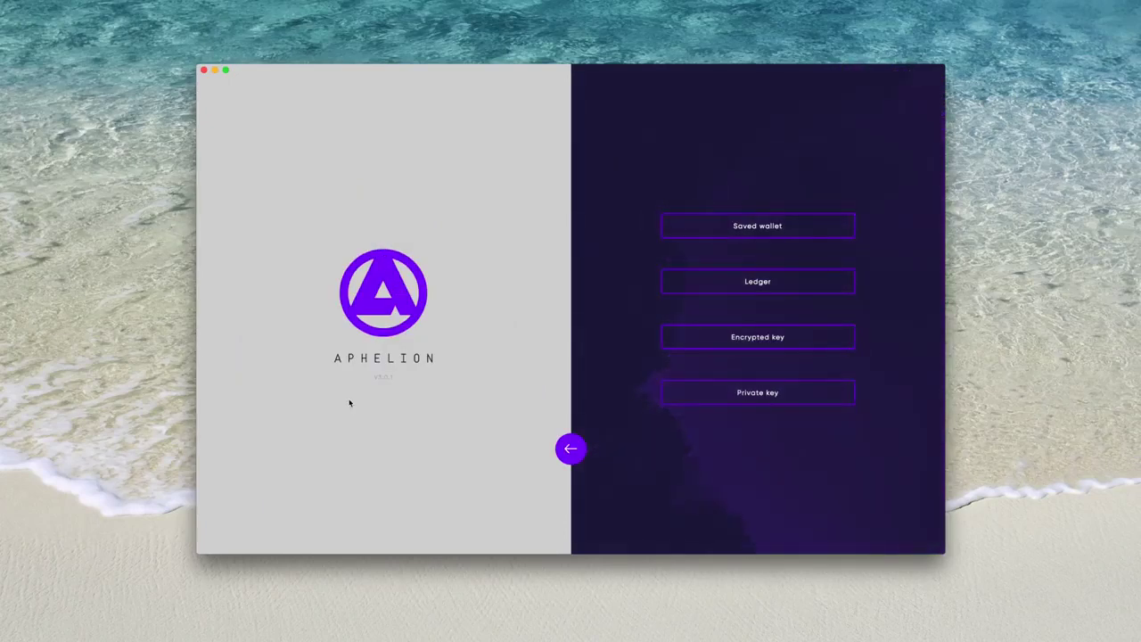
{"action": "key", "text": "Down"}
{"action": "key", "text": "Down"}
{"action": "key", "text": "Down"}
{"action": "left_click", "coordinate": [566, 452]}
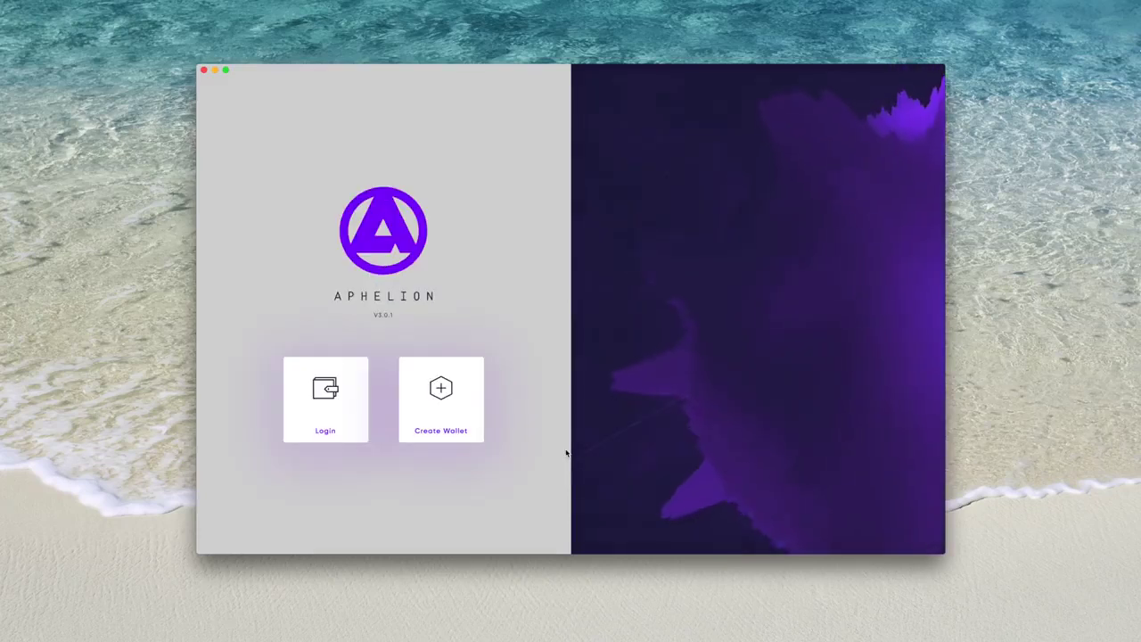
- Create a new wallet named Chico Crypto, entering and repeating the passphrase that encrypts its private key
{"action": "left_click", "coordinate": [443, 407]}
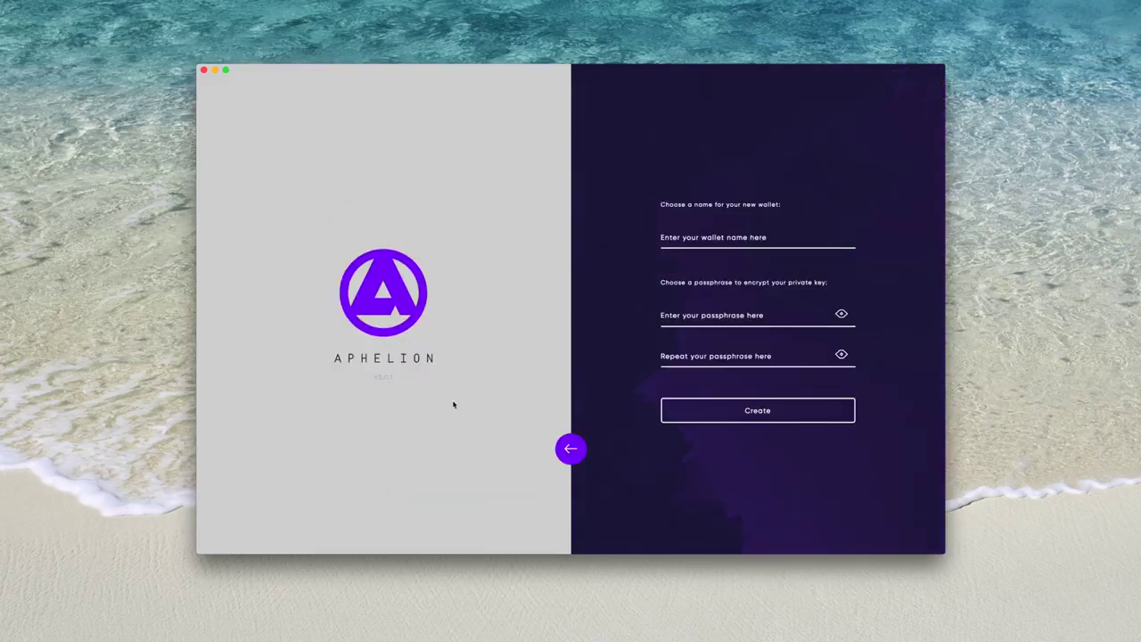
{"action": "left_click", "coordinate": [713, 237]}
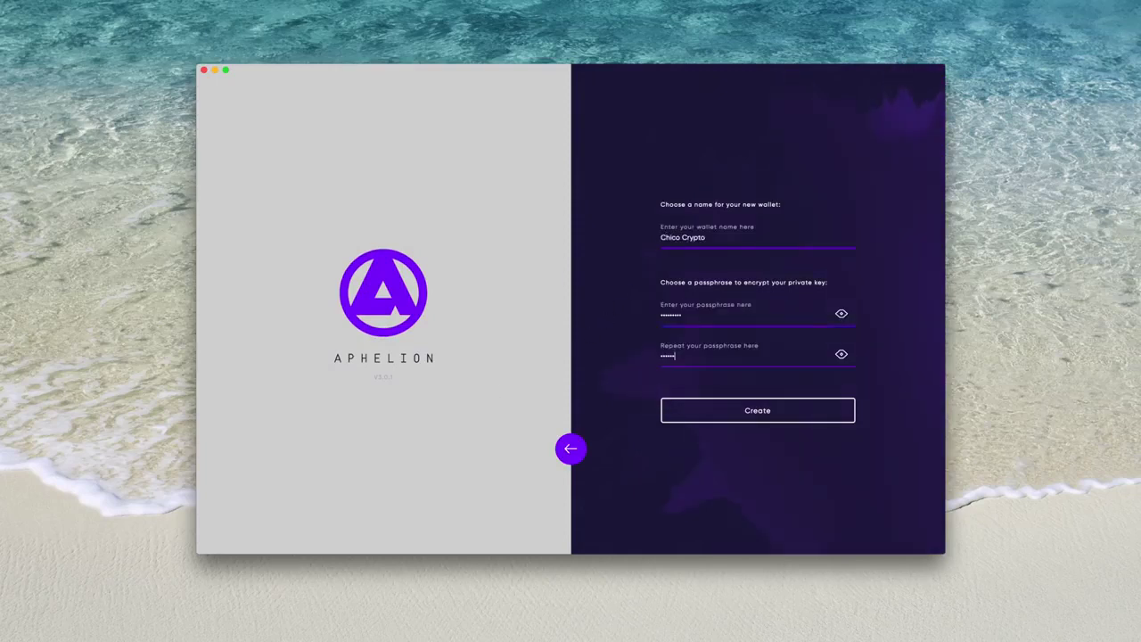
{"action": "type", "text": "a"}
{"action": "key", "text": "Tab"}
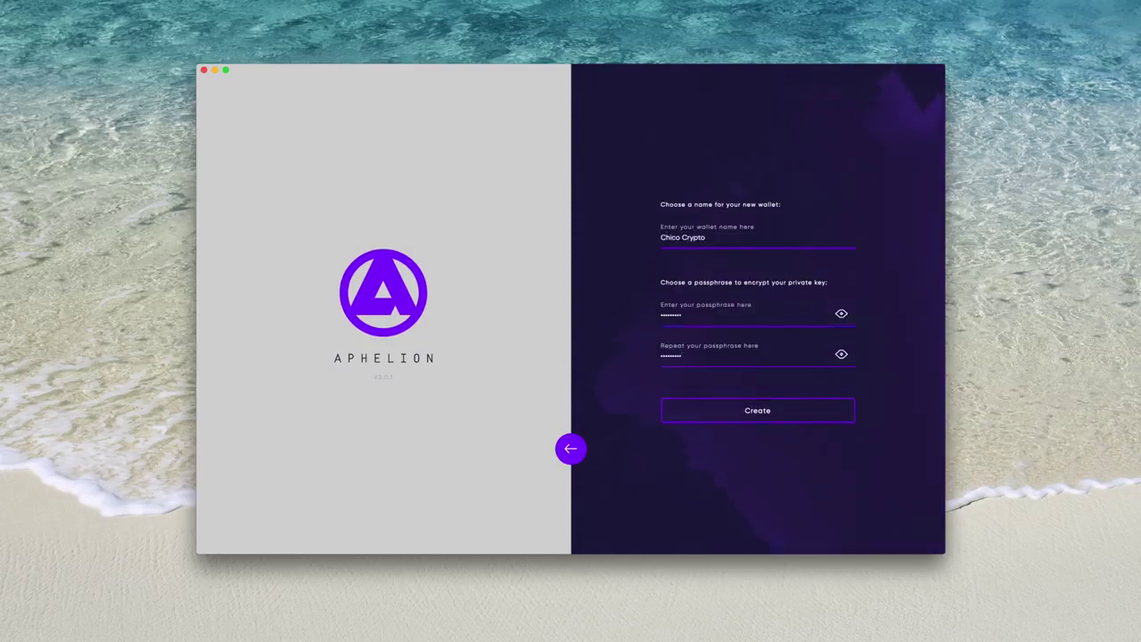
{"action": "left_click", "coordinate": [741, 411]}
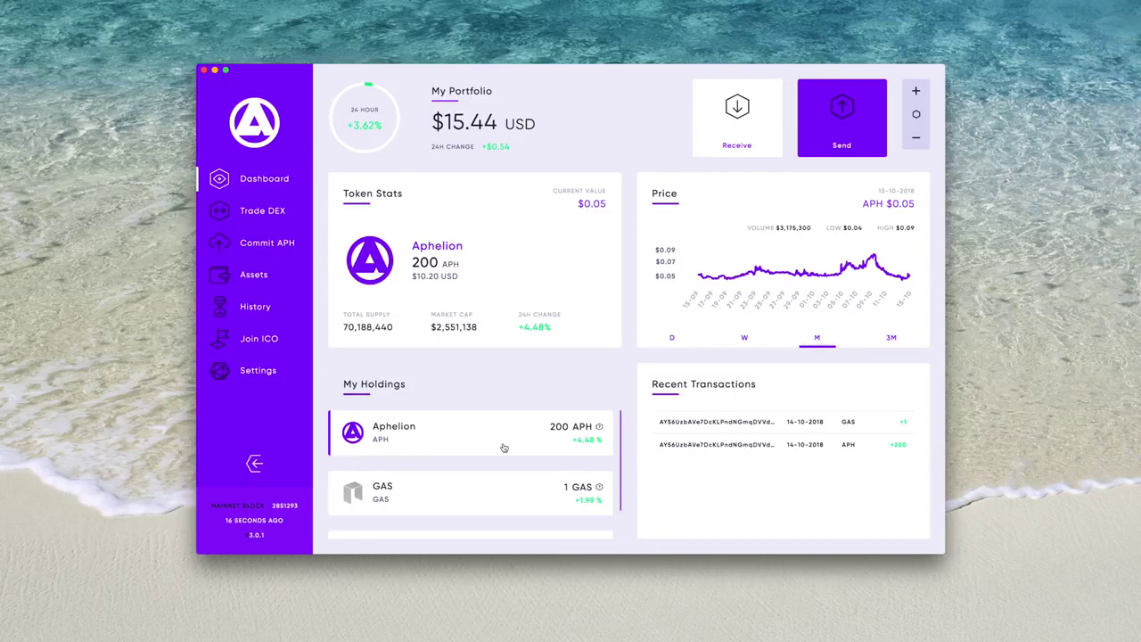
- Go from the portfolio holdings to the DEX trading screen and switch it to Night Mode
{"action": "scroll", "coordinate": [503, 447], "scroll_direction": "down", "scroll_amount": 2}
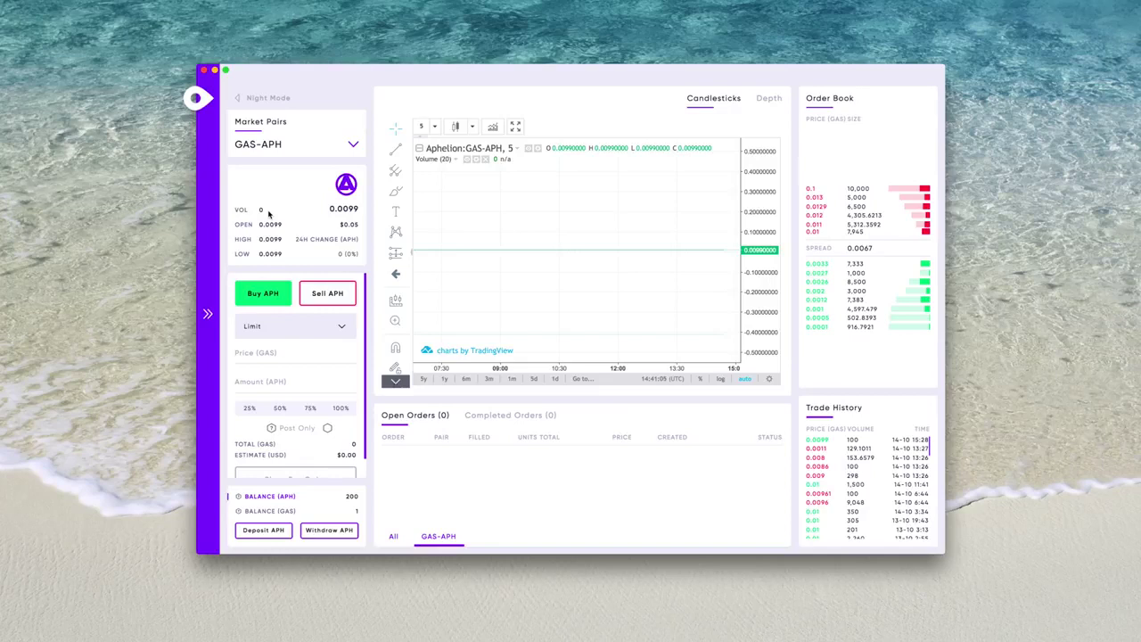
{"action": "left_click", "coordinate": [268, 98]}
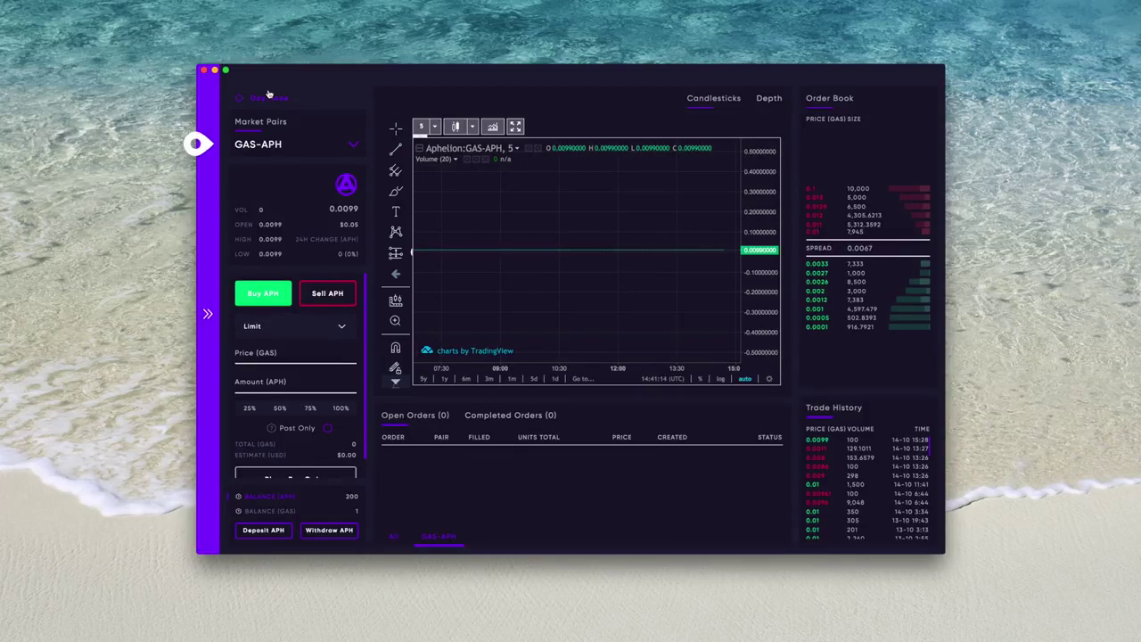
- Switch the market pair to NEO-APH, and return to the GAS-APH pair
{"action": "left_click", "coordinate": [285, 147]}
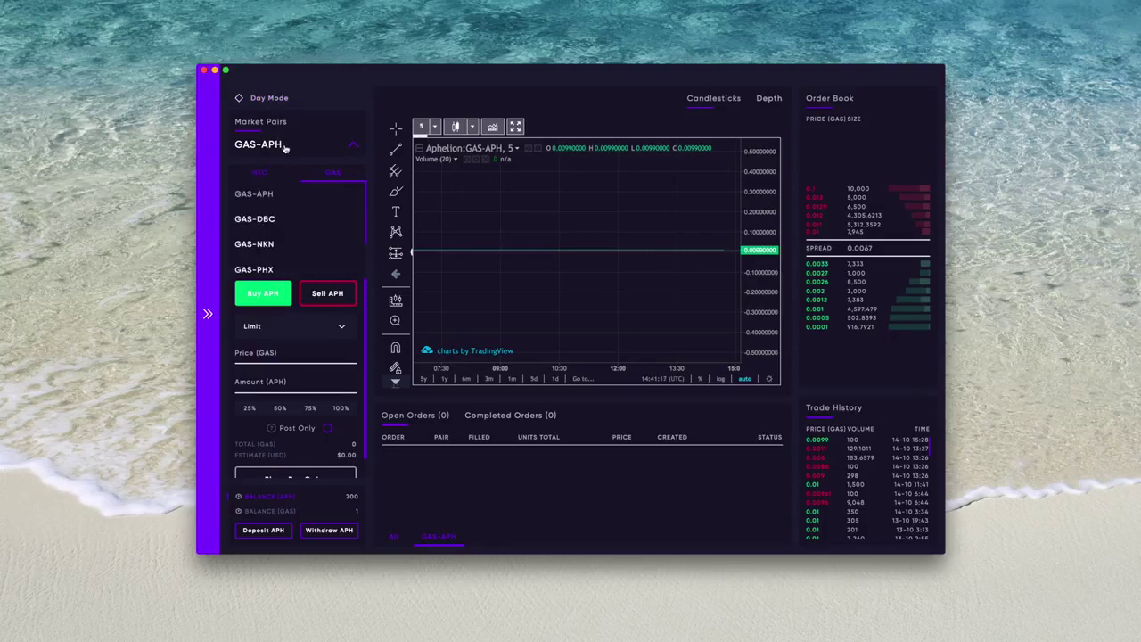
{"action": "left_click", "coordinate": [260, 173]}
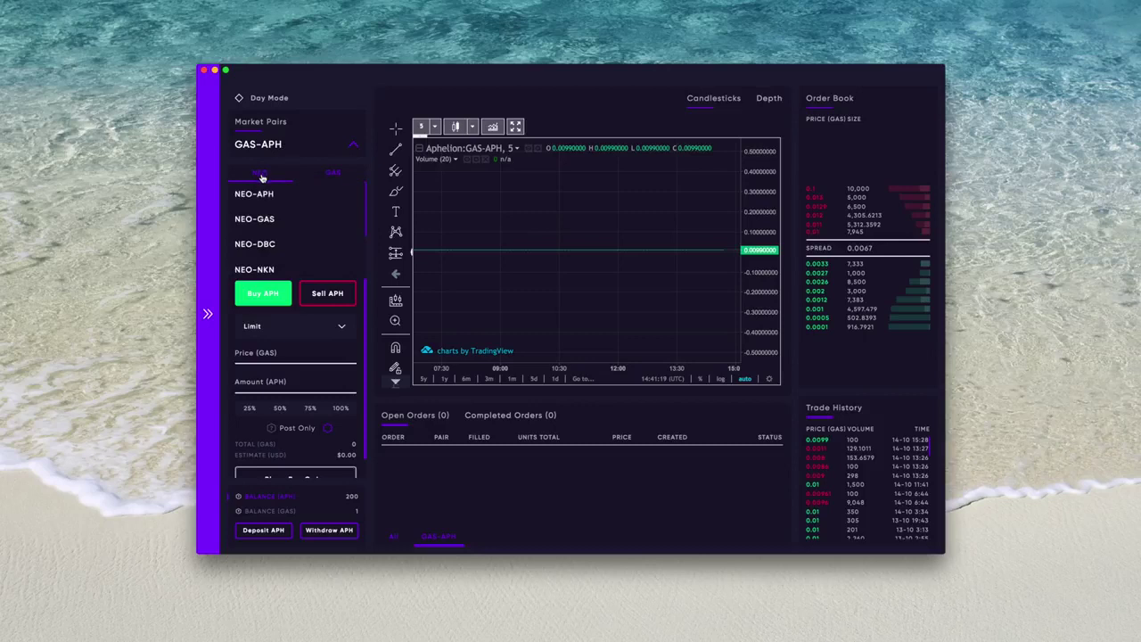
{"action": "left_click", "coordinate": [259, 193]}
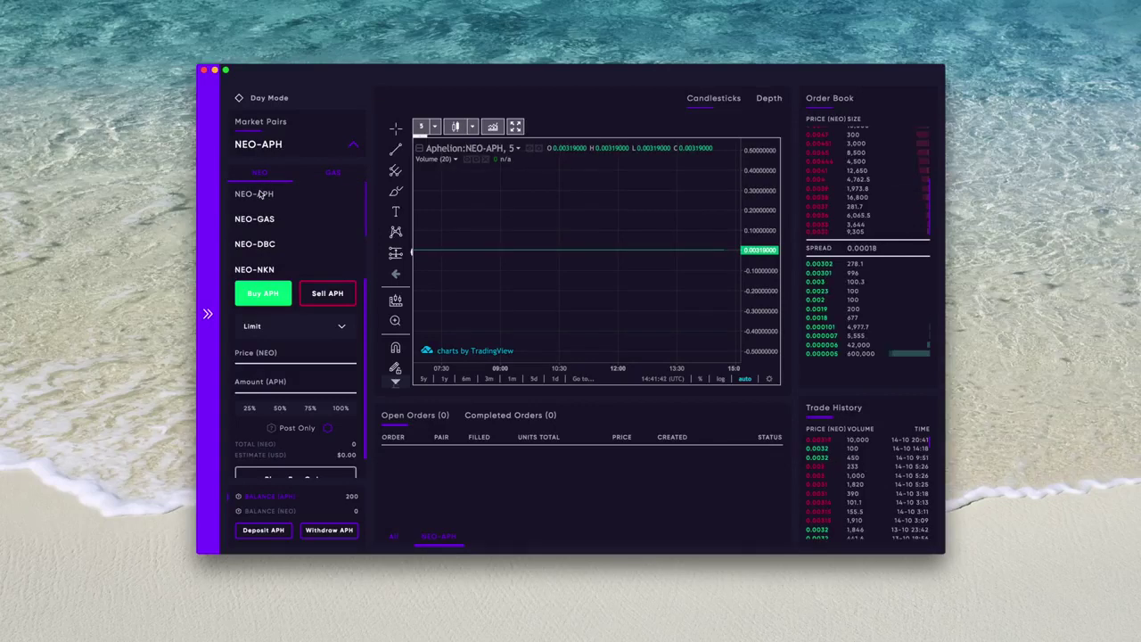
{"action": "left_click", "coordinate": [334, 173]}
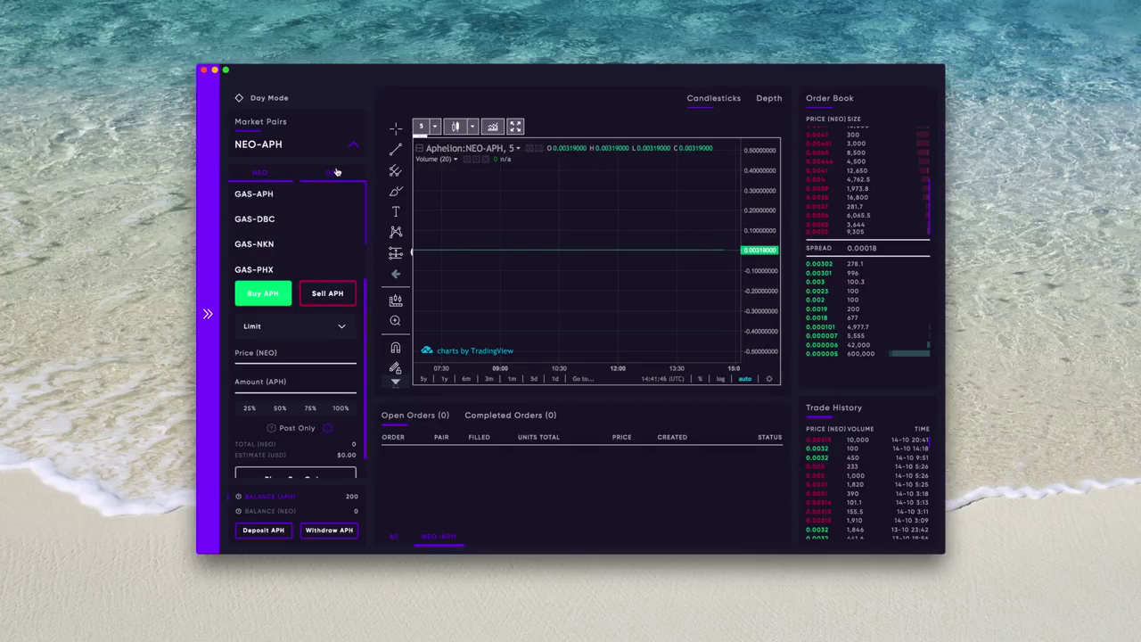
{"action": "left_click", "coordinate": [253, 194]}
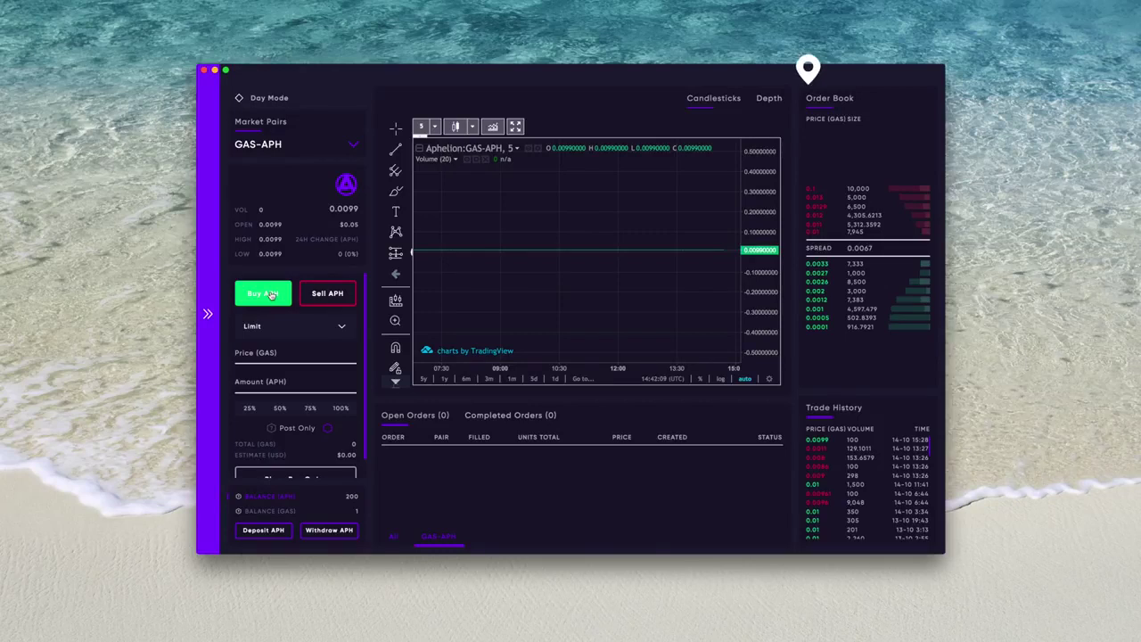
- Fill the APH buy price with the order book's 0.01 GAS ask and change the order type to Market
{"action": "left_click", "coordinate": [828, 233]}
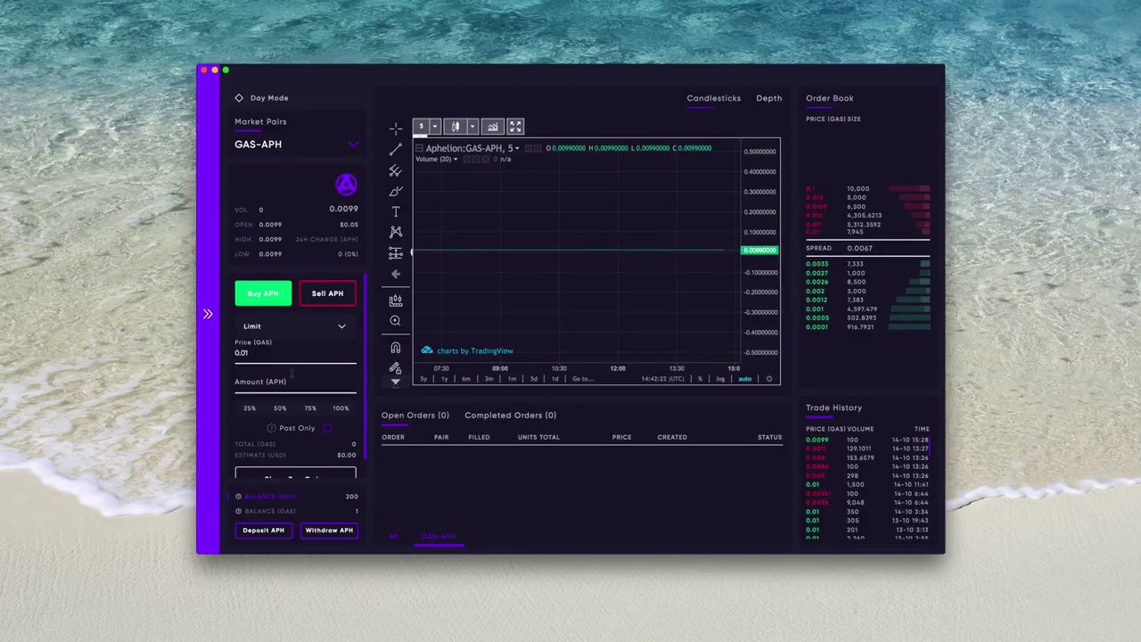
{"action": "left_click", "coordinate": [328, 323]}
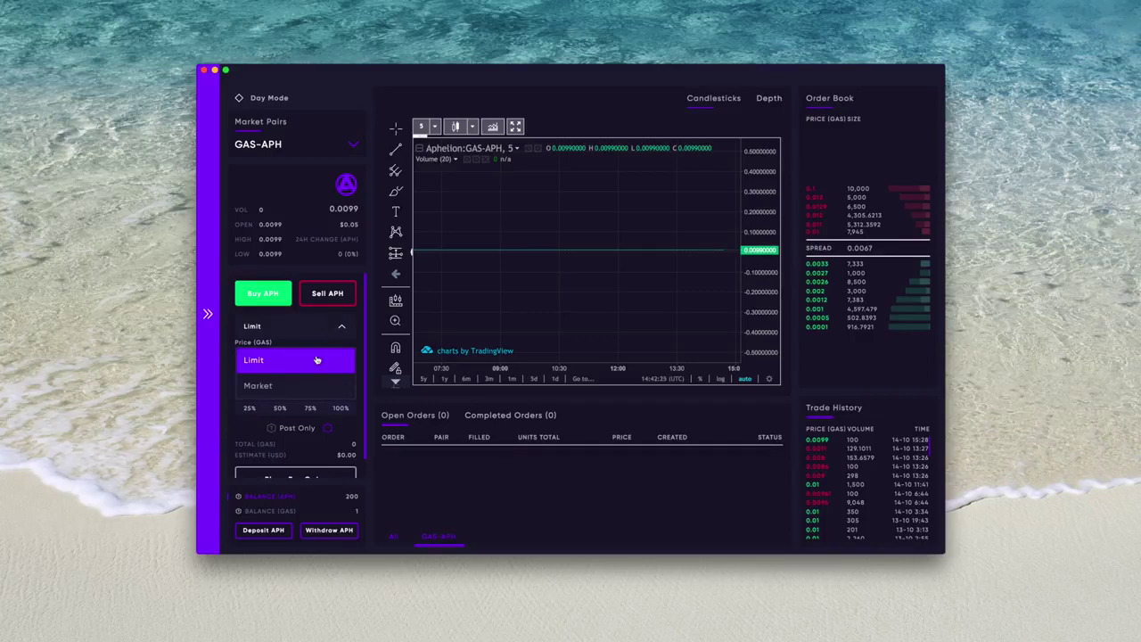
{"action": "left_click", "coordinate": [305, 385]}
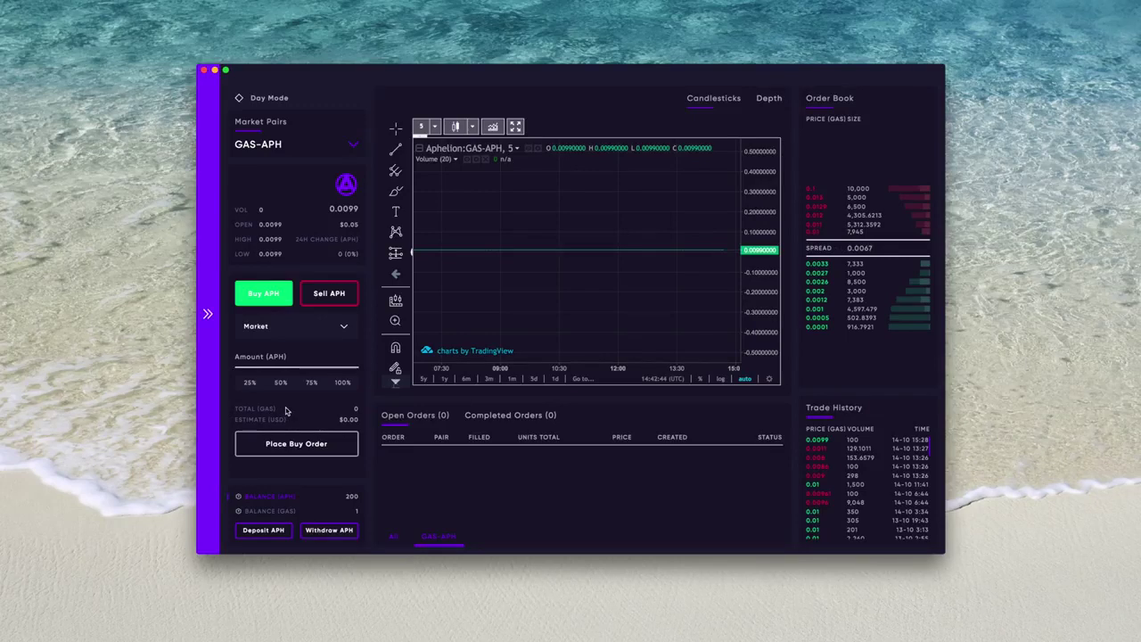
- Set the market order's amount to 100% of the balance, 100 APH, and place the buy order
{"action": "left_click", "coordinate": [271, 355]}
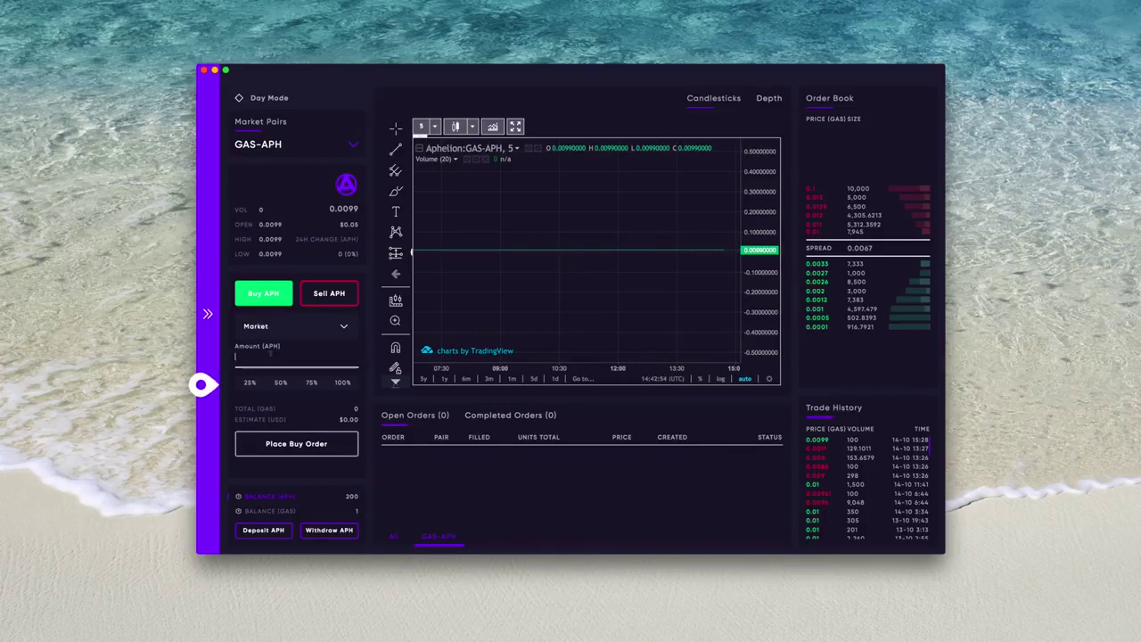
{"action": "left_click", "coordinate": [249, 384]}
{"action": "left_click", "coordinate": [338, 384]}
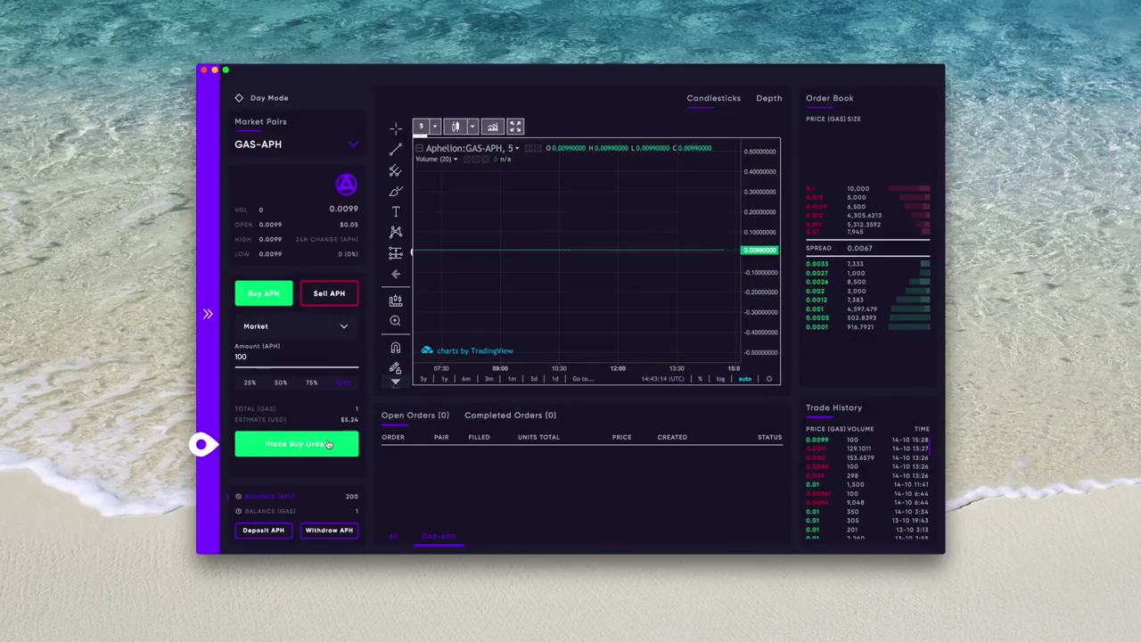
{"action": "left_click", "coordinate": [328, 444]}
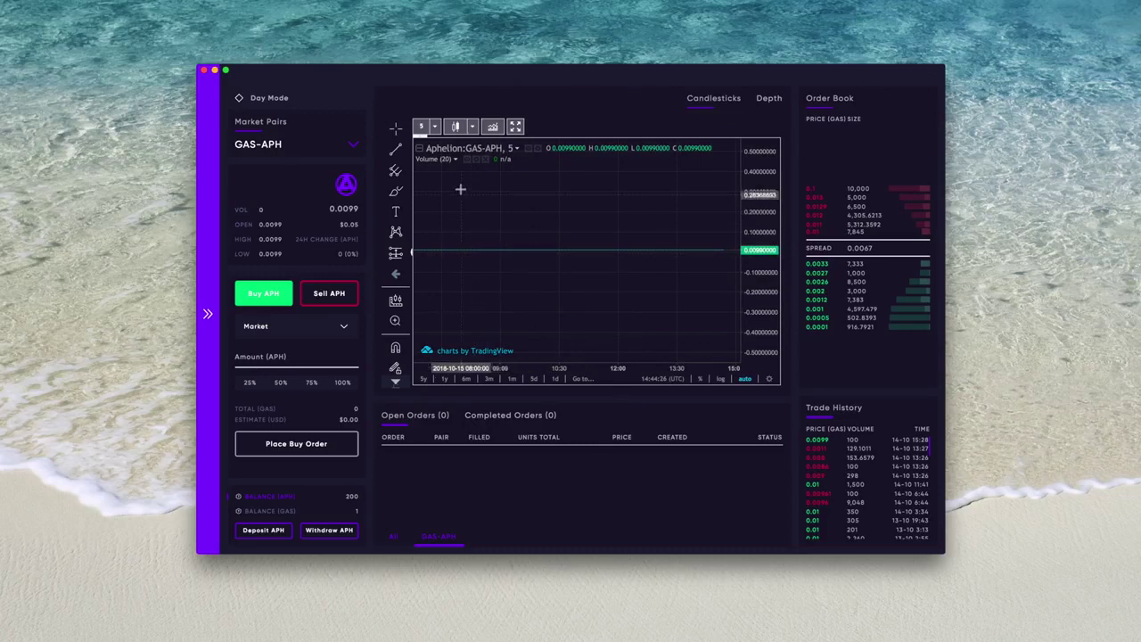
- Examine the chart's time intervals and chart types, and look through the full list of technical indicators
{"action": "left_click", "coordinate": [438, 130]}
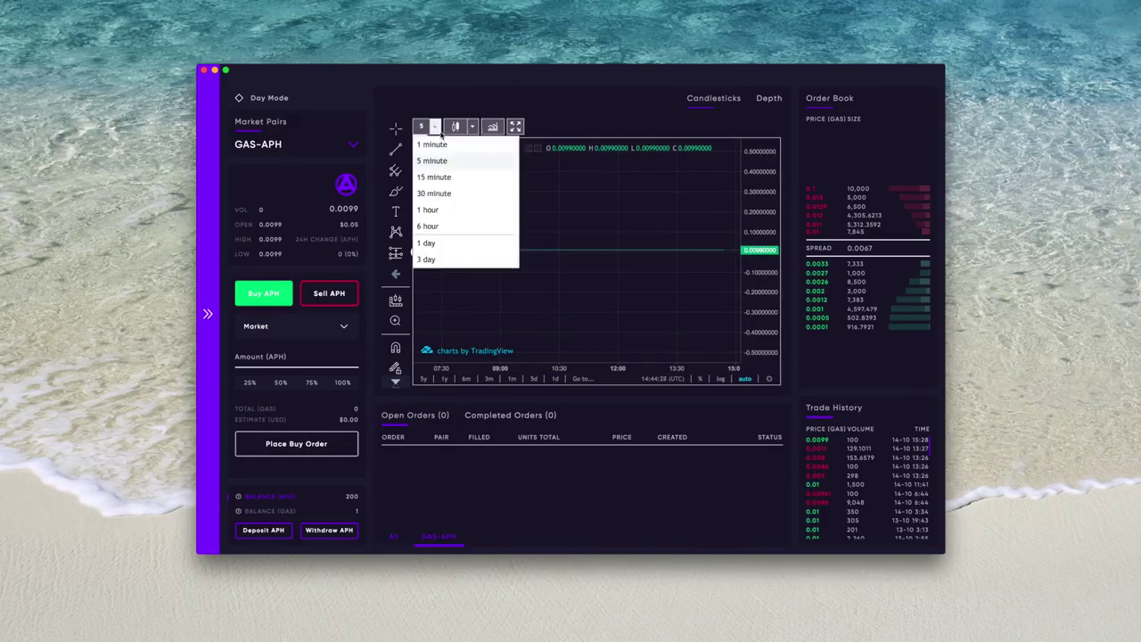
{"action": "left_click", "coordinate": [472, 128]}
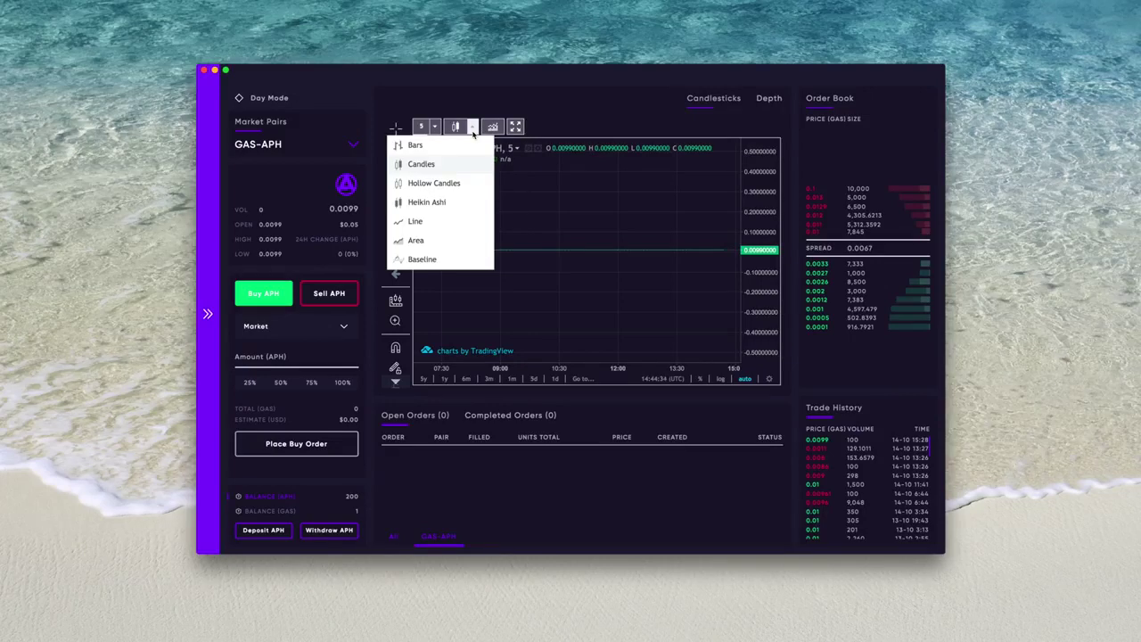
{"action": "left_click", "coordinate": [495, 127]}
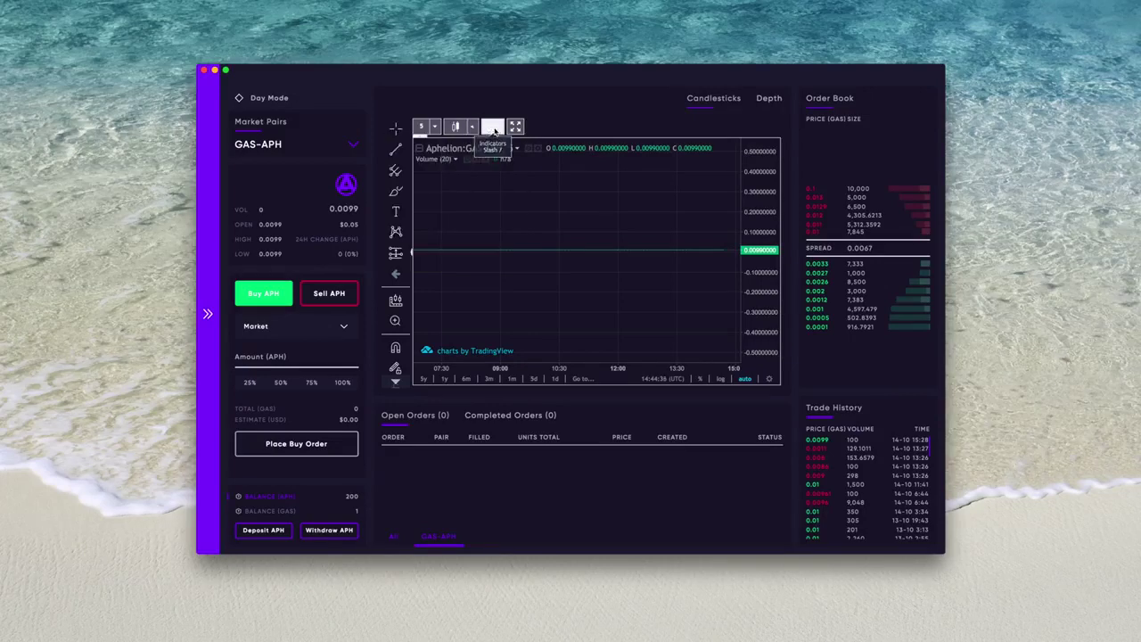
{"action": "left_click", "coordinate": [494, 129]}
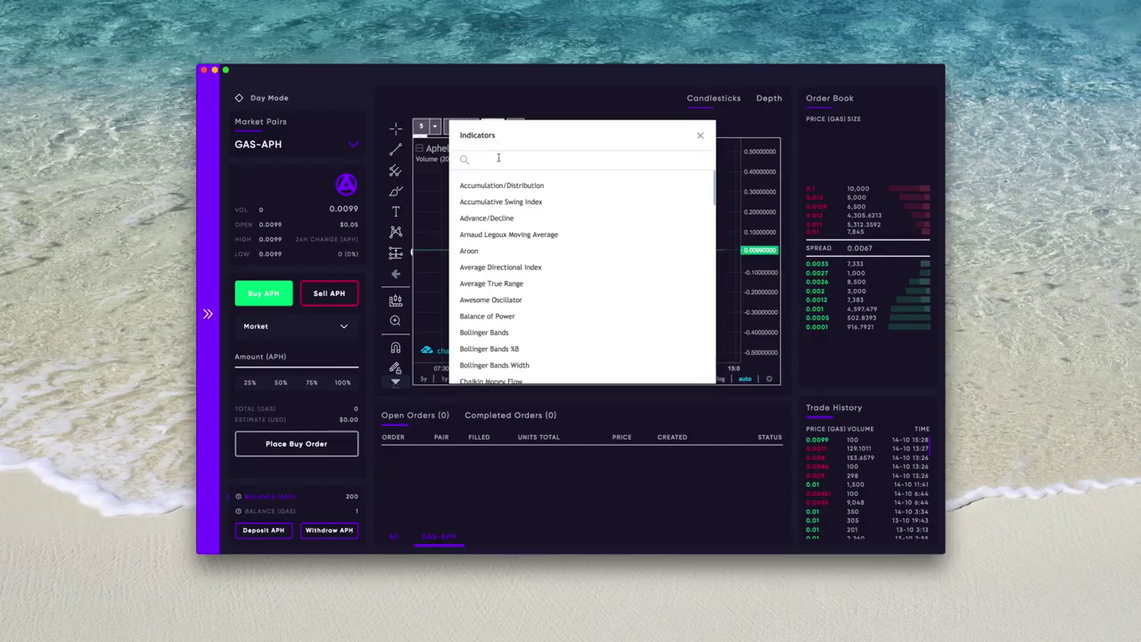
{"action": "scroll", "coordinate": [541, 246], "scroll_direction": "down", "scroll_amount": 3}
{"action": "scroll", "coordinate": [541, 246], "scroll_direction": "down", "scroll_amount": 10}
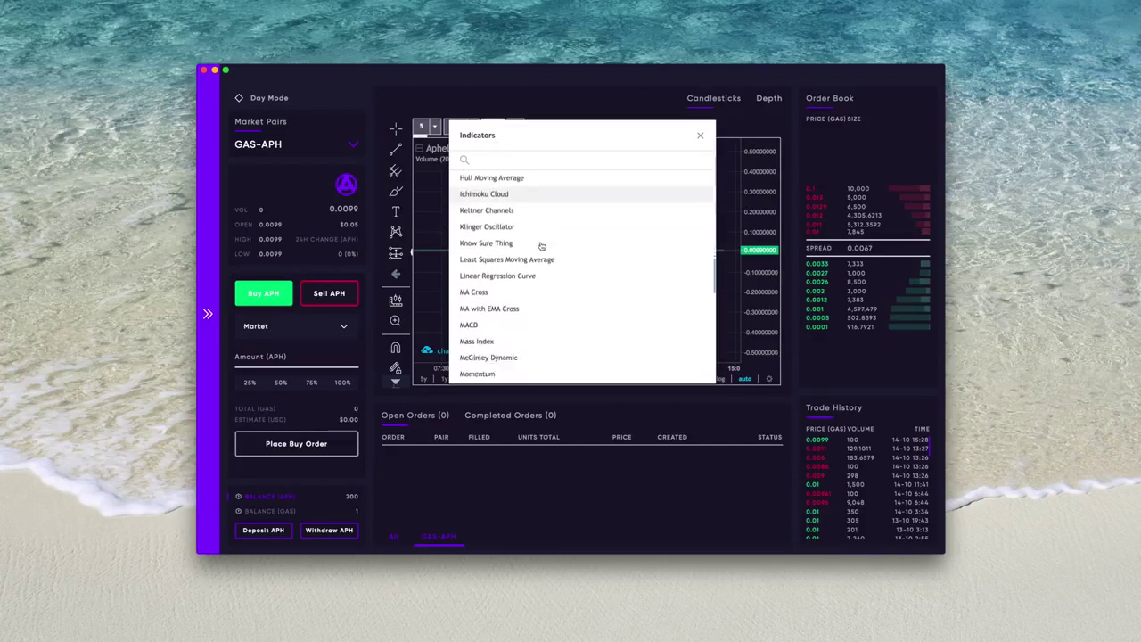
{"action": "scroll", "coordinate": [541, 246], "scroll_direction": "down", "scroll_amount": 4}
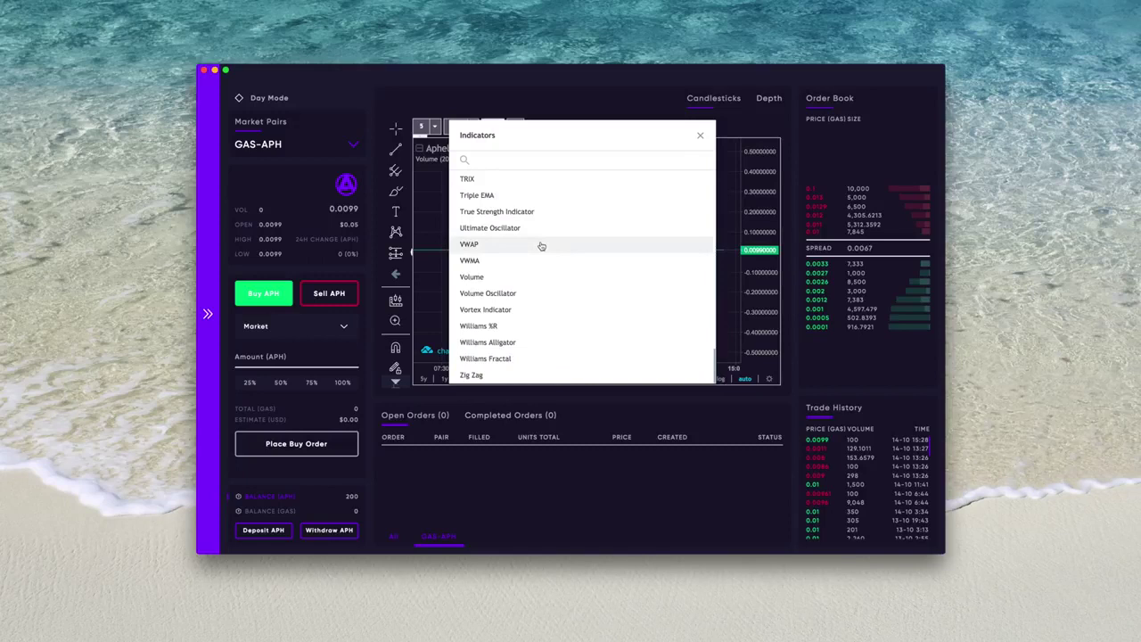
{"action": "key", "text": "Escape"}
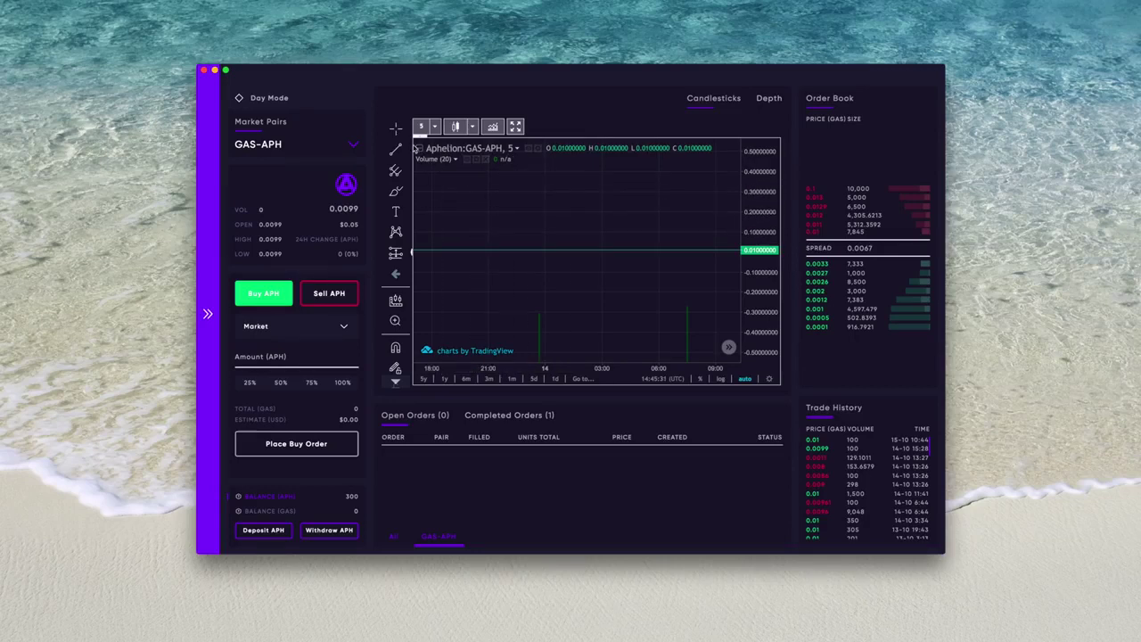
- Examine the chart's drawing tools, including the cursor, trend line, pitchfork and Fibonacci, shape, text and pattern tools
{"action": "left_click", "coordinate": [392, 129]}
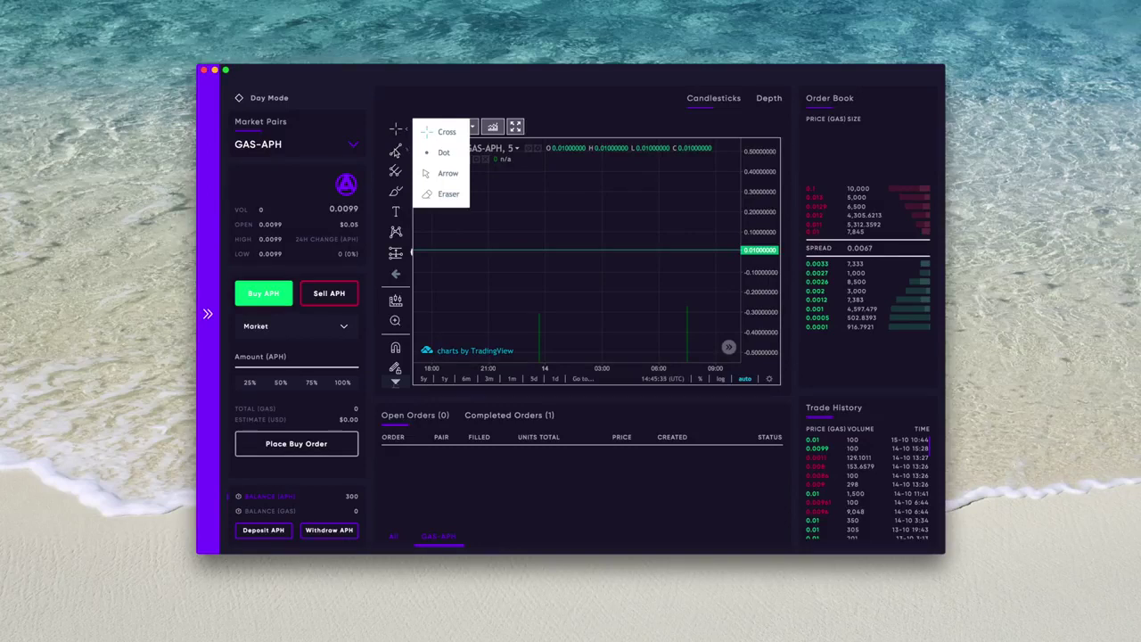
{"action": "left_click", "coordinate": [395, 150]}
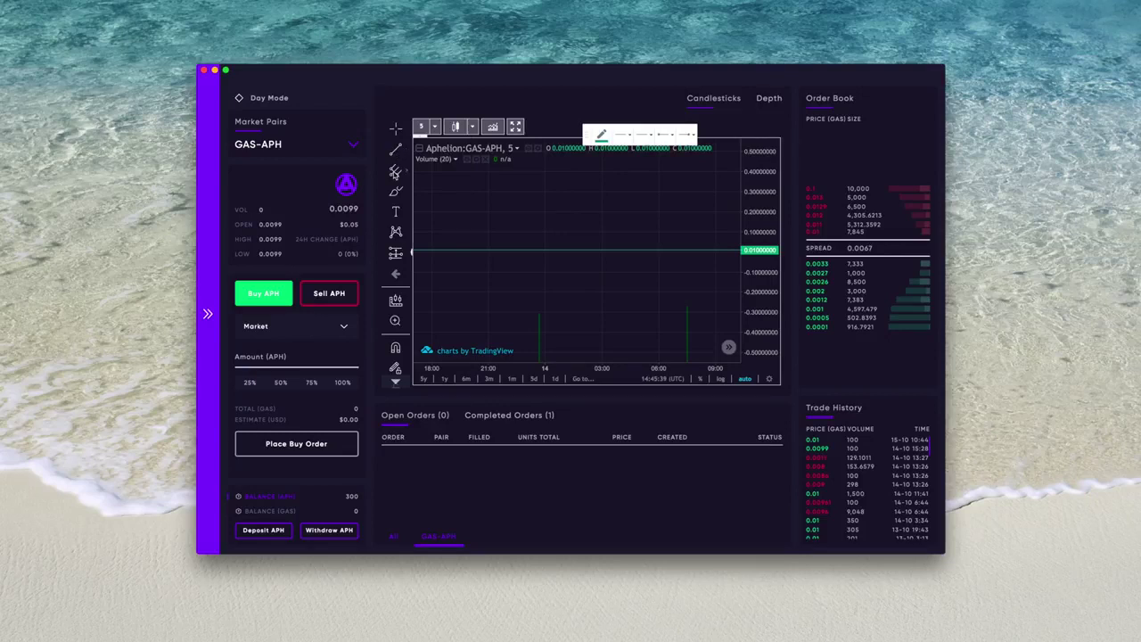
{"action": "left_click", "coordinate": [395, 172]}
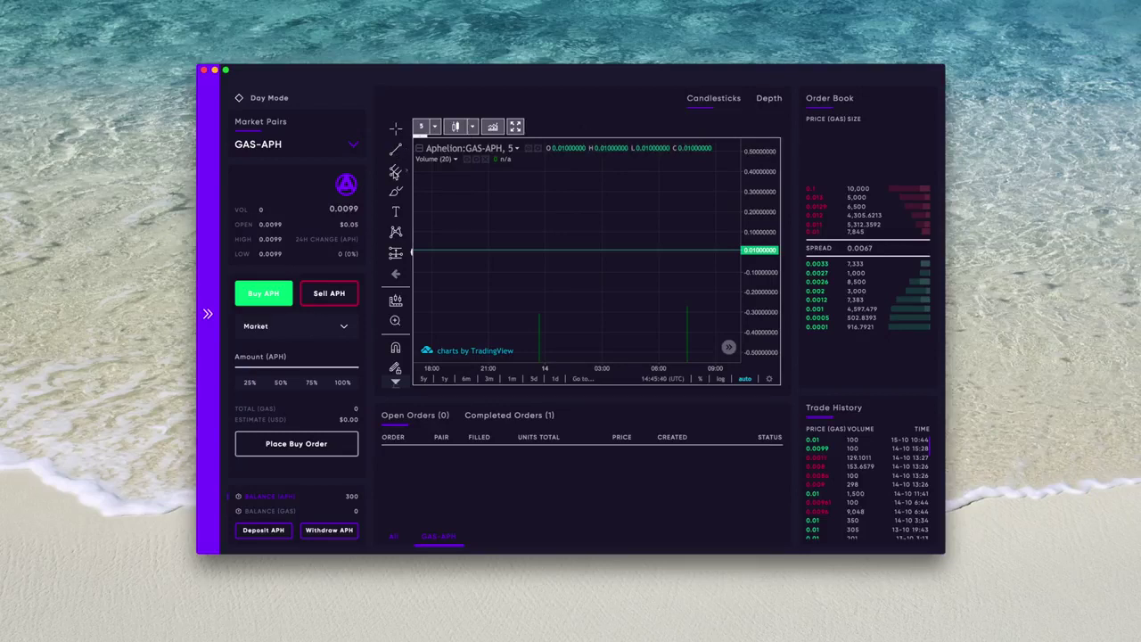
{"action": "left_click", "coordinate": [394, 171]}
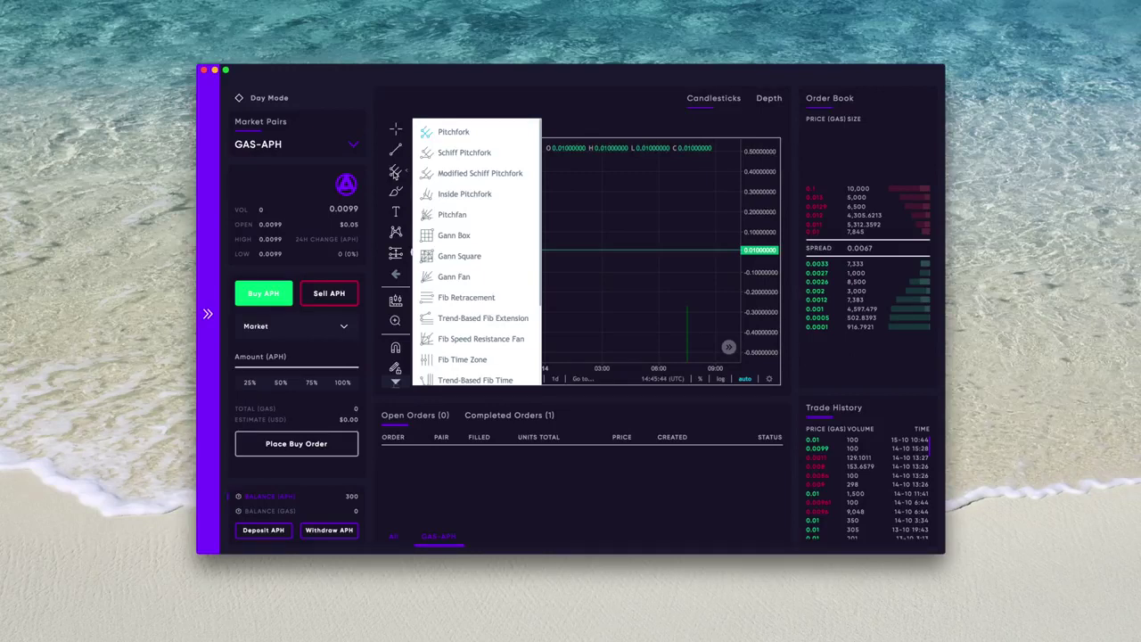
{"action": "left_click", "coordinate": [395, 192]}
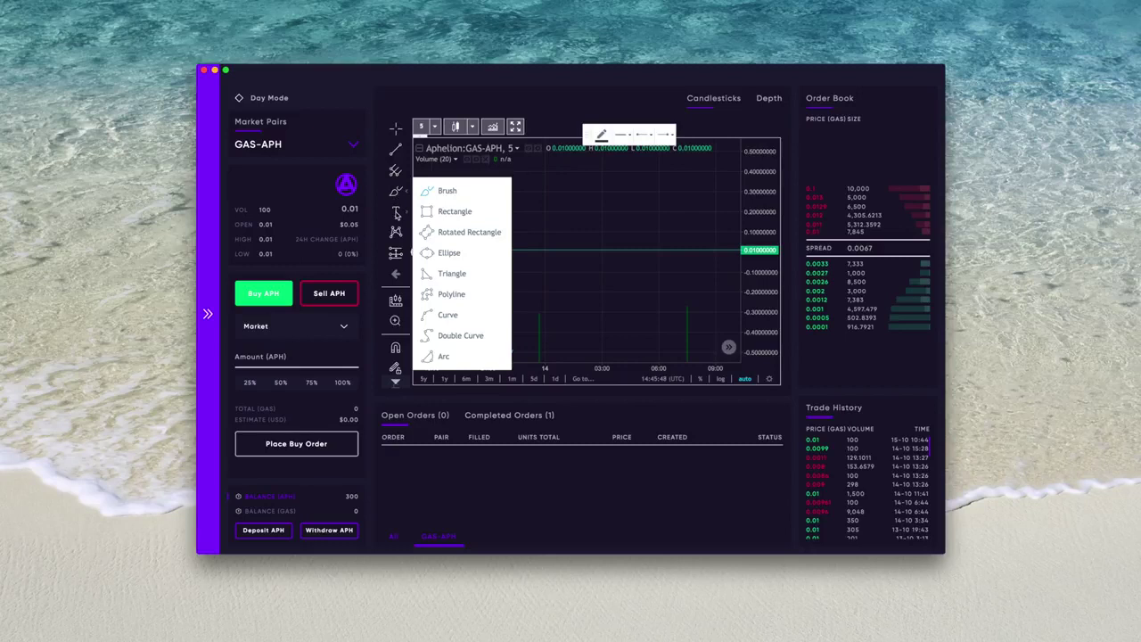
{"action": "left_click", "coordinate": [396, 212]}
{"action": "left_click", "coordinate": [397, 214]}
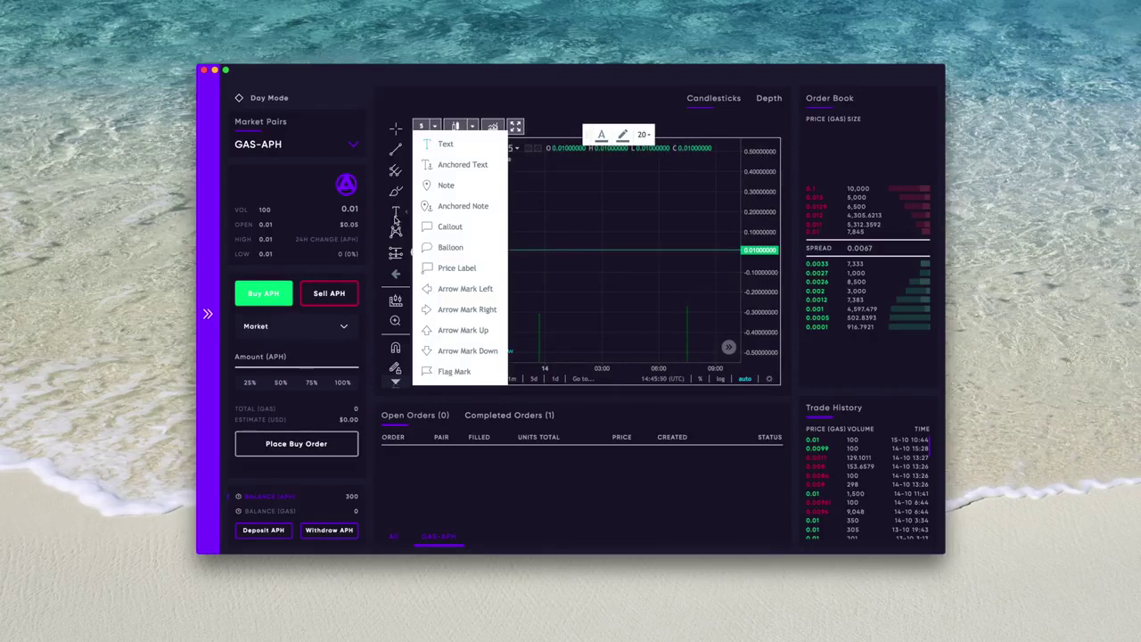
{"action": "left_click", "coordinate": [395, 232]}
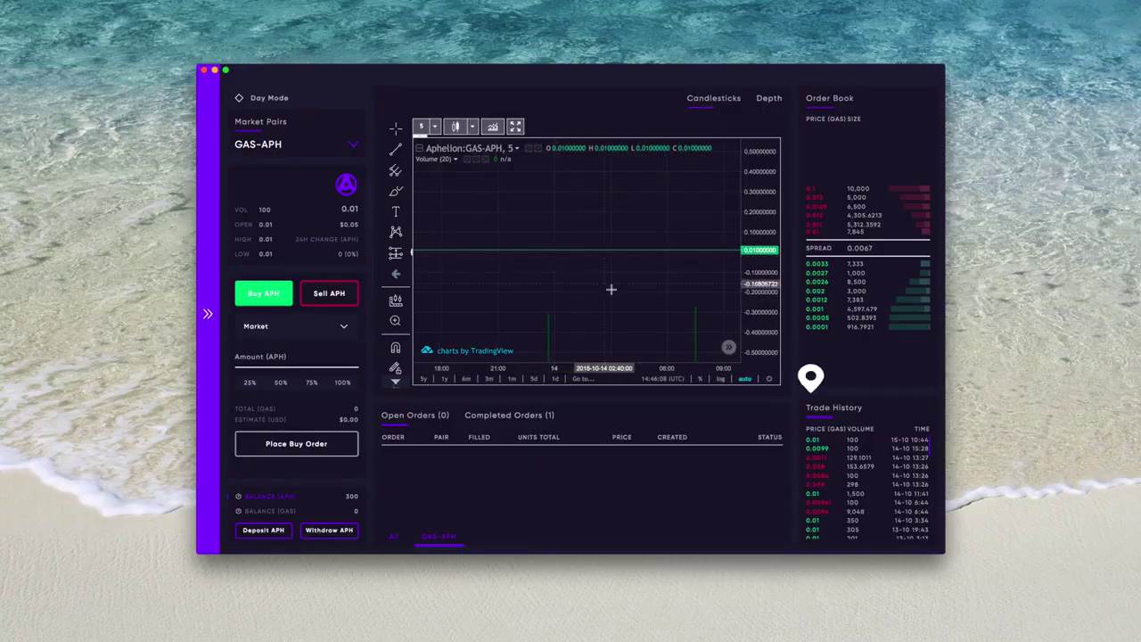
- Look through the older trades in the GAS-APH trade history
{"action": "scroll", "coordinate": [810, 383], "scroll_direction": "down", "scroll_amount": 3}
{"action": "scroll", "coordinate": [862, 459], "scroll_direction": "down", "scroll_amount": 10}
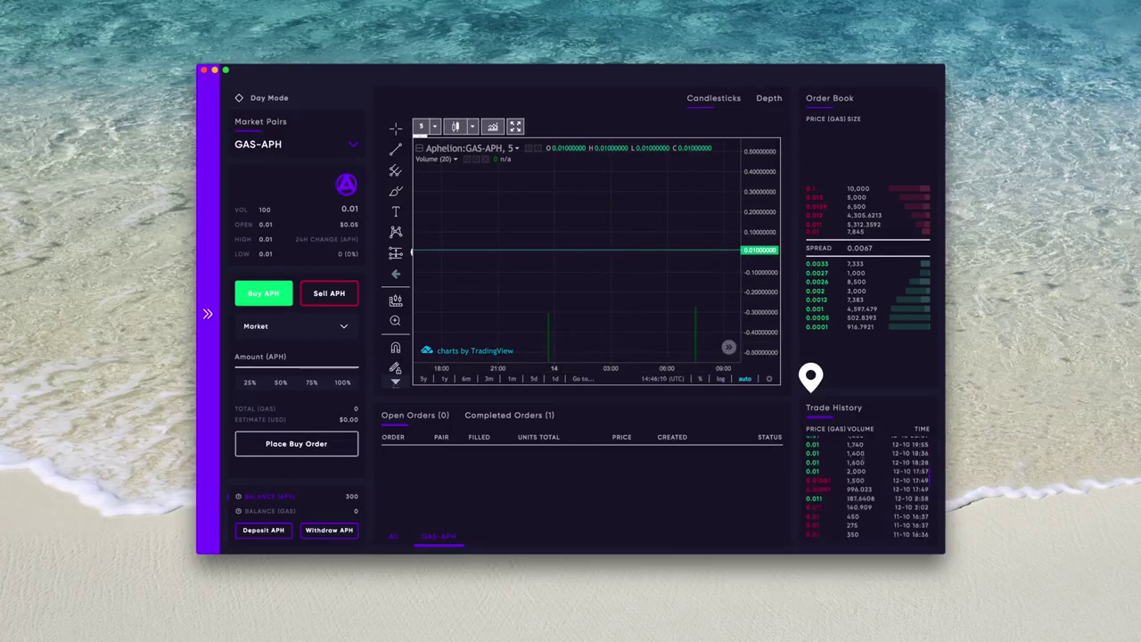
{"action": "scroll", "coordinate": [862, 463], "scroll_direction": "down", "scroll_amount": 3}
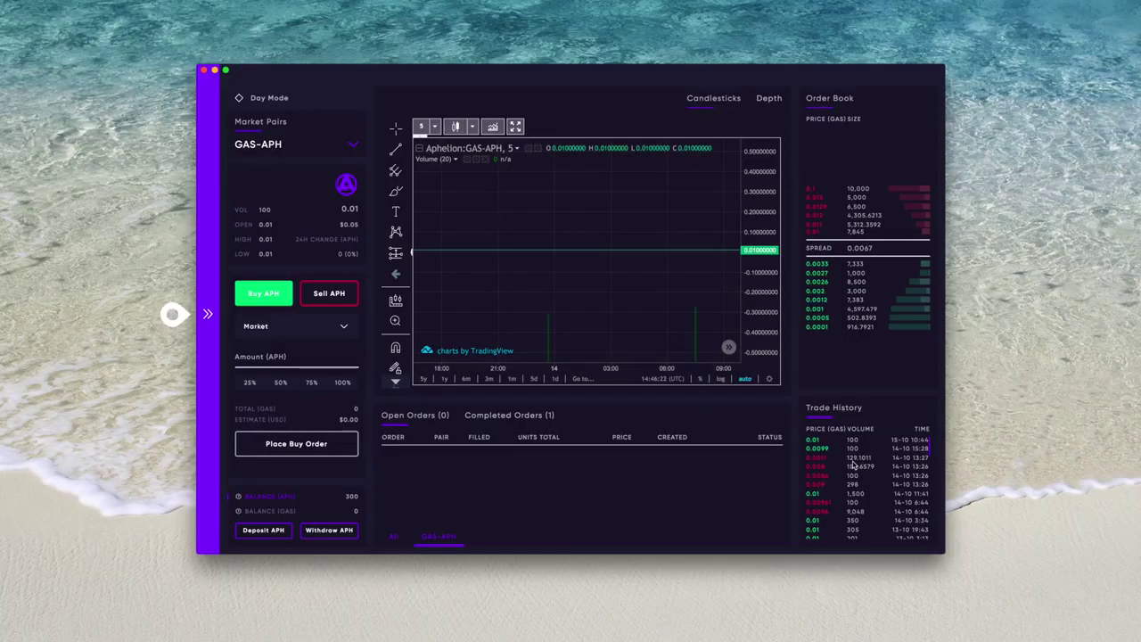
- Read the explanation of how committed APH earns trading fees, and commit 30 APH
{"action": "left_click", "coordinate": [206, 312]}
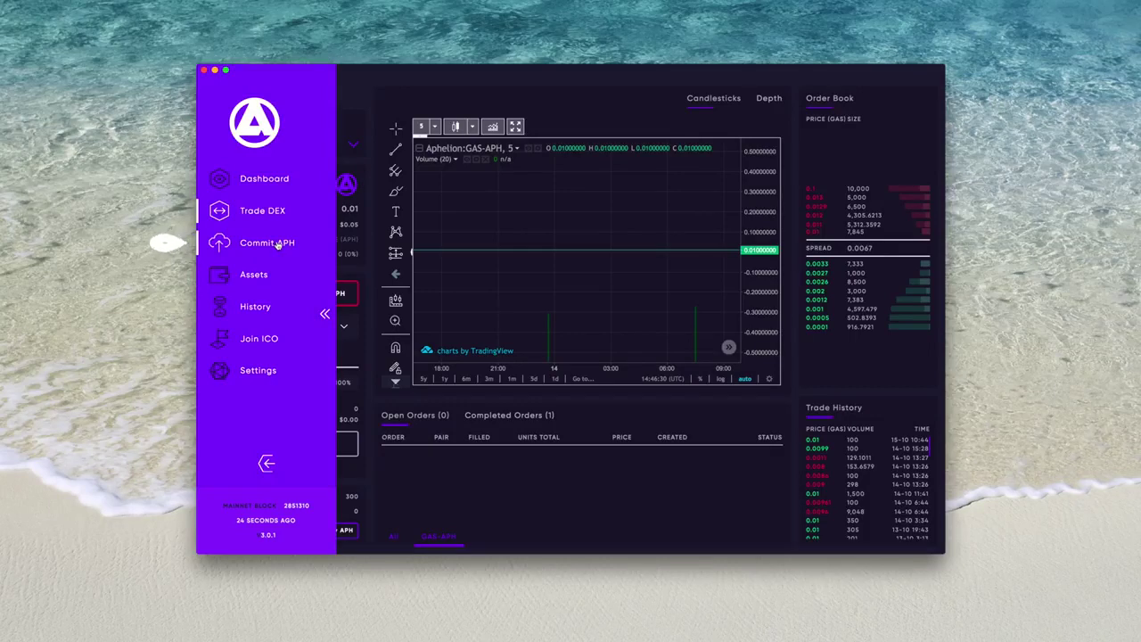
{"action": "left_click", "coordinate": [242, 242]}
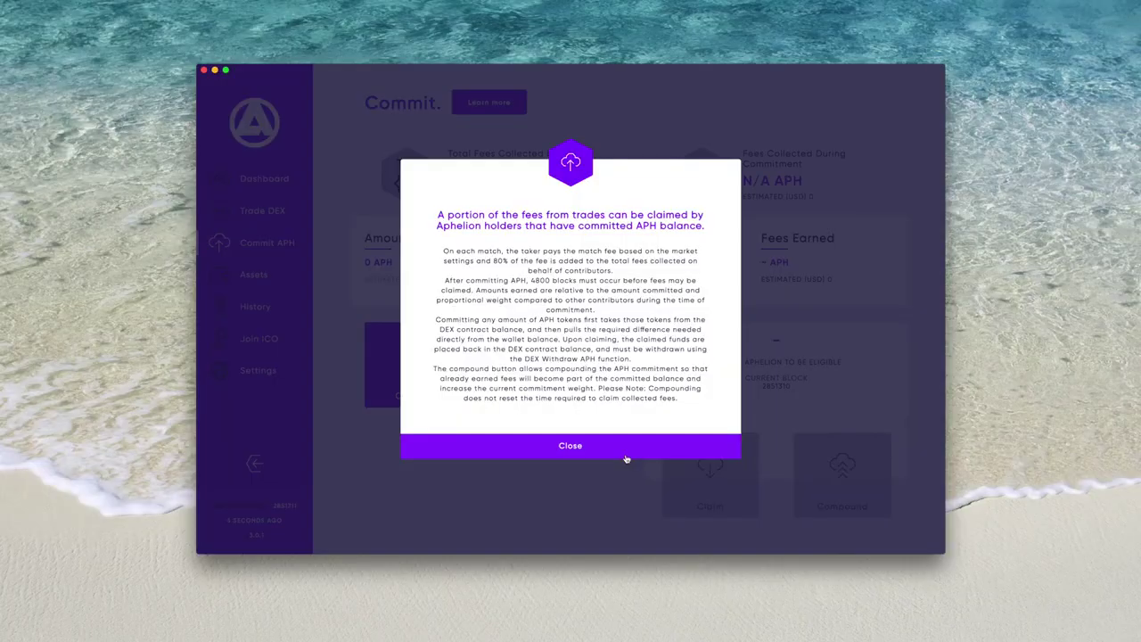
{"action": "left_click", "coordinate": [625, 456]}
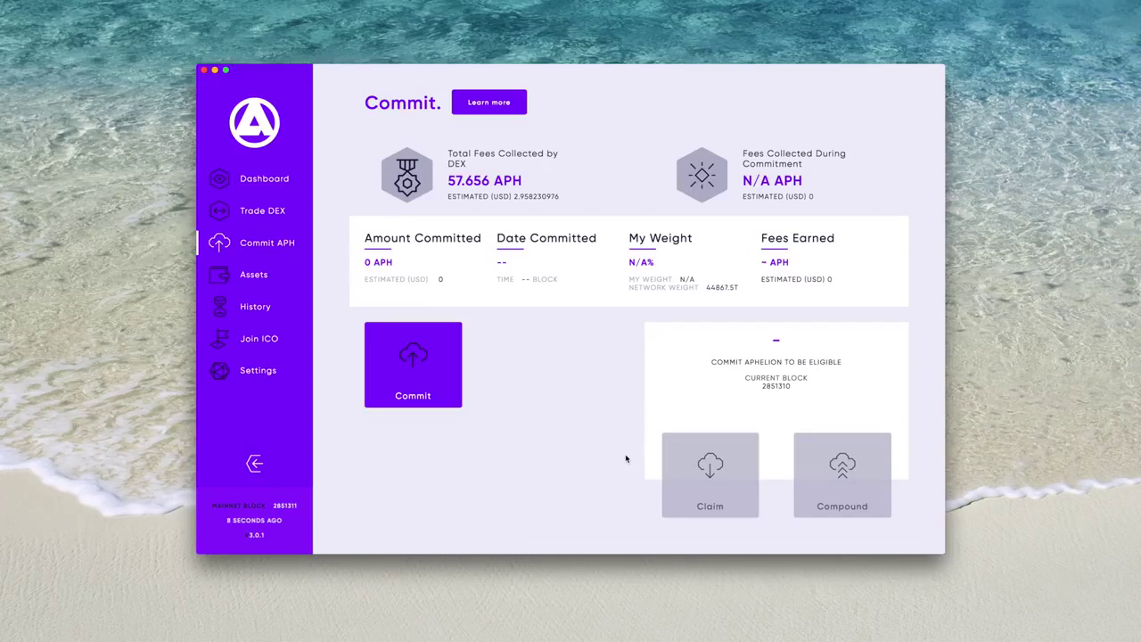
{"action": "left_click", "coordinate": [375, 373]}
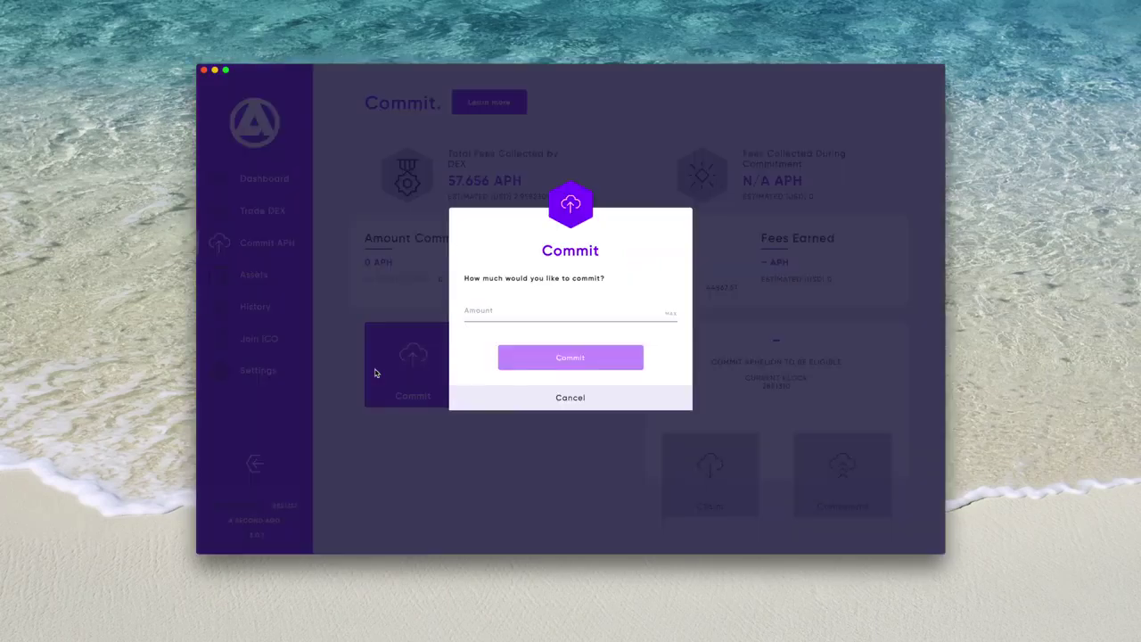
{"action": "type", "text": "30"}
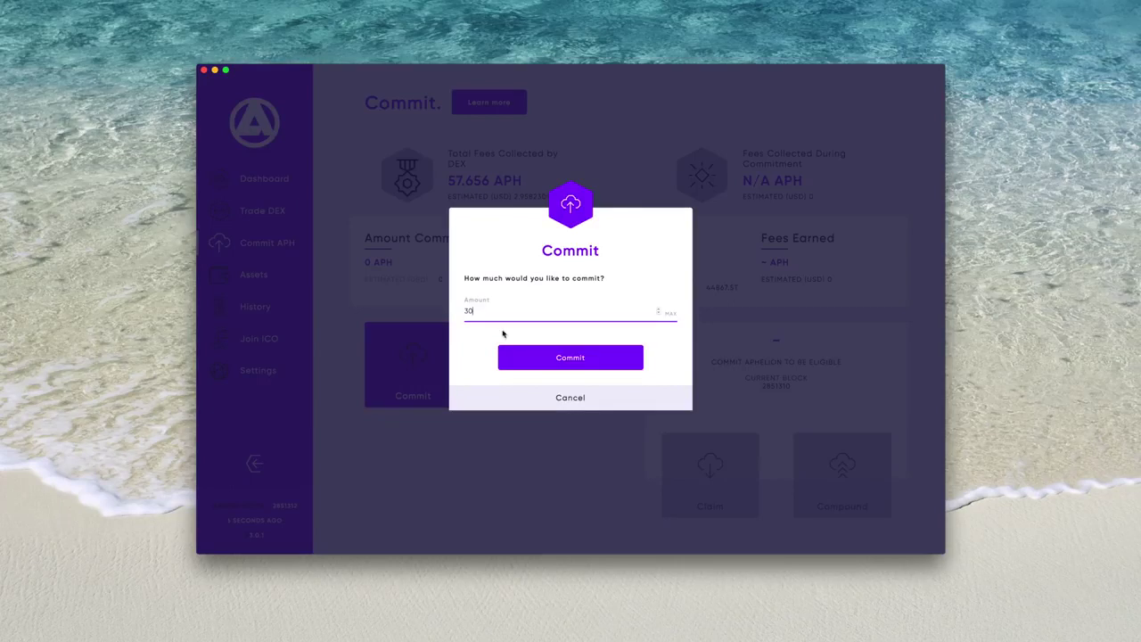
{"action": "left_click", "coordinate": [570, 356]}
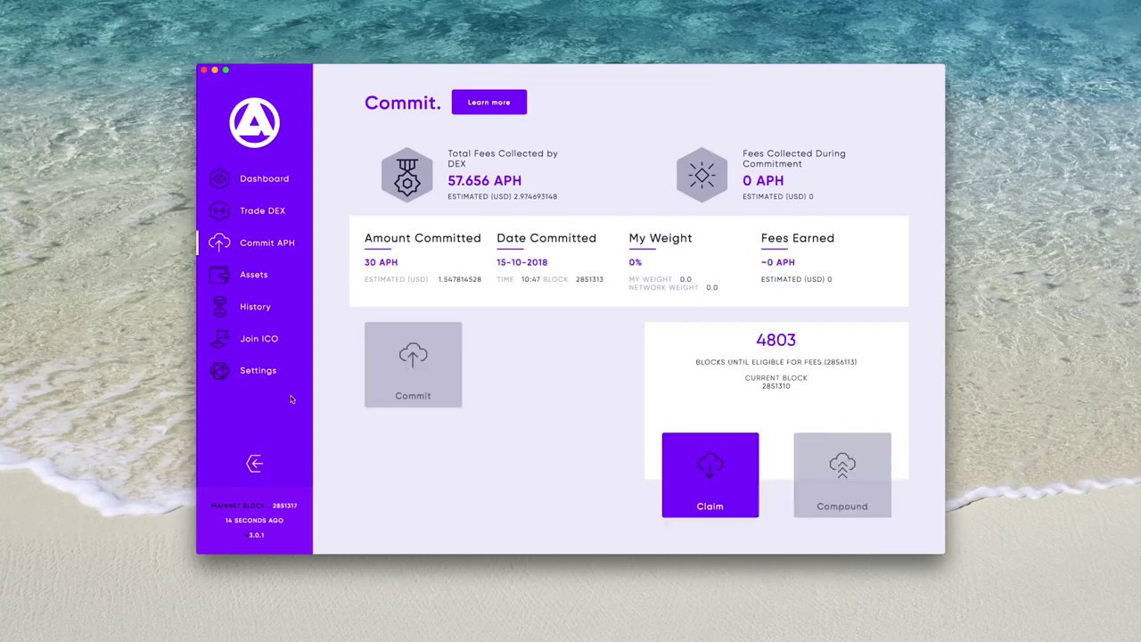
- Review the wallet's assets, its transaction history and the ICO page
{"action": "left_click", "coordinate": [254, 275]}
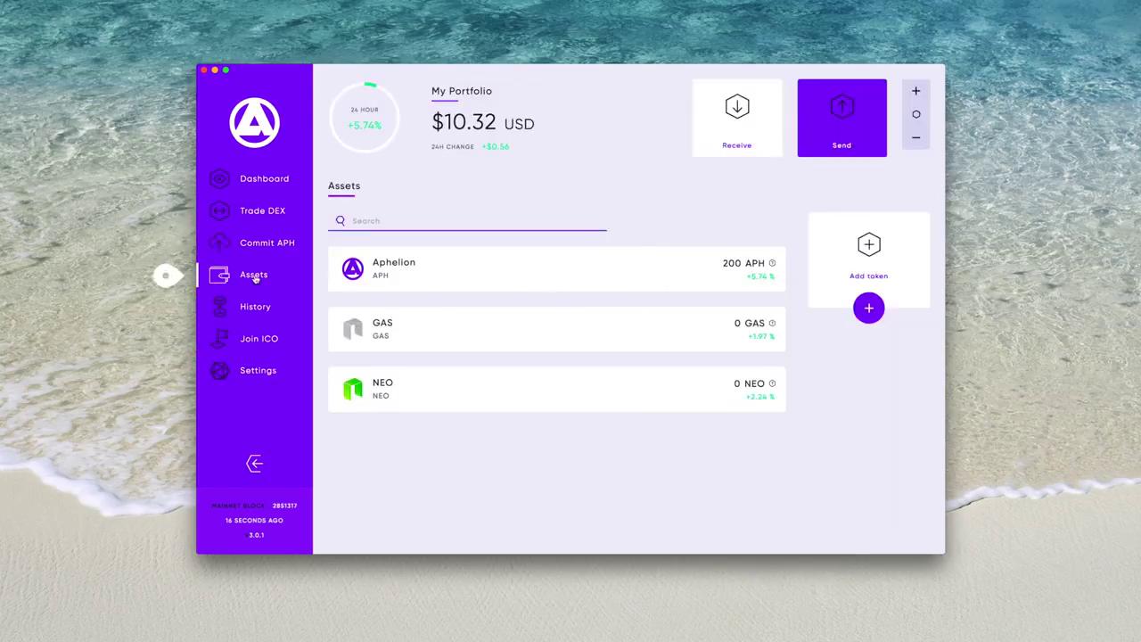
{"action": "left_click", "coordinate": [264, 307]}
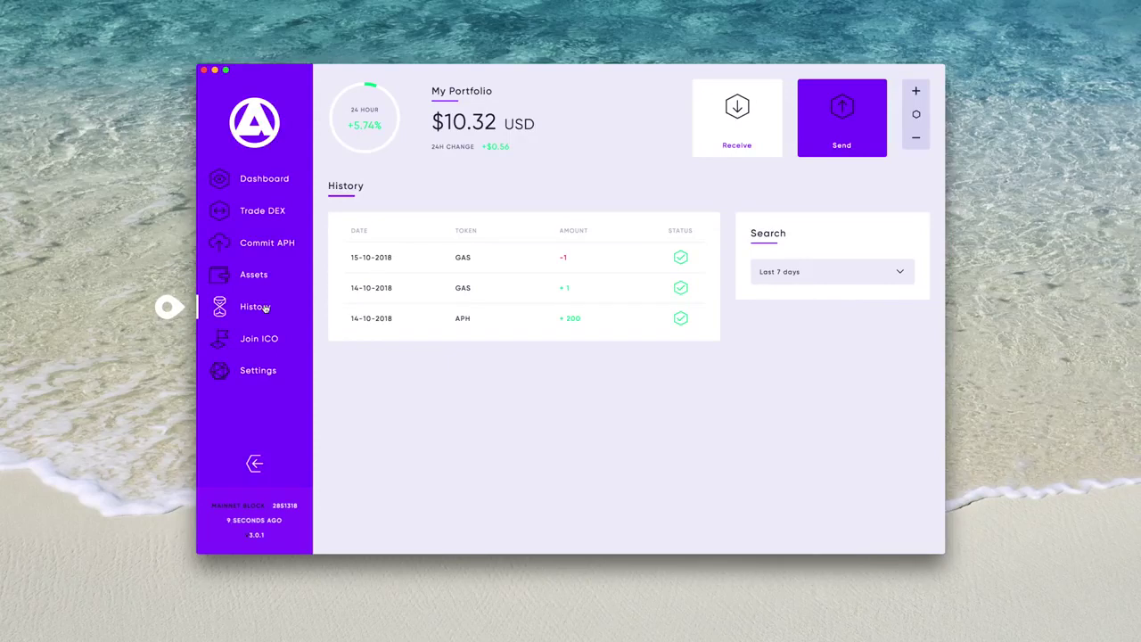
{"action": "left_click", "coordinate": [258, 339]}
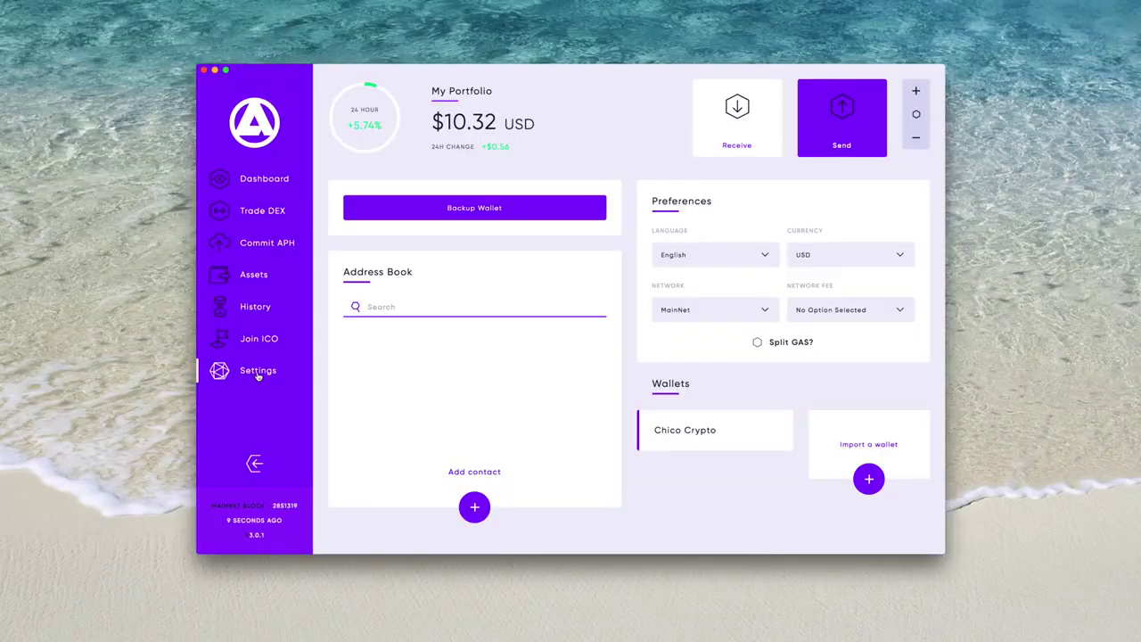
- Check the network fee options in the wallet's settings and enable the Split GAS preference
{"action": "left_click", "coordinate": [863, 311]}
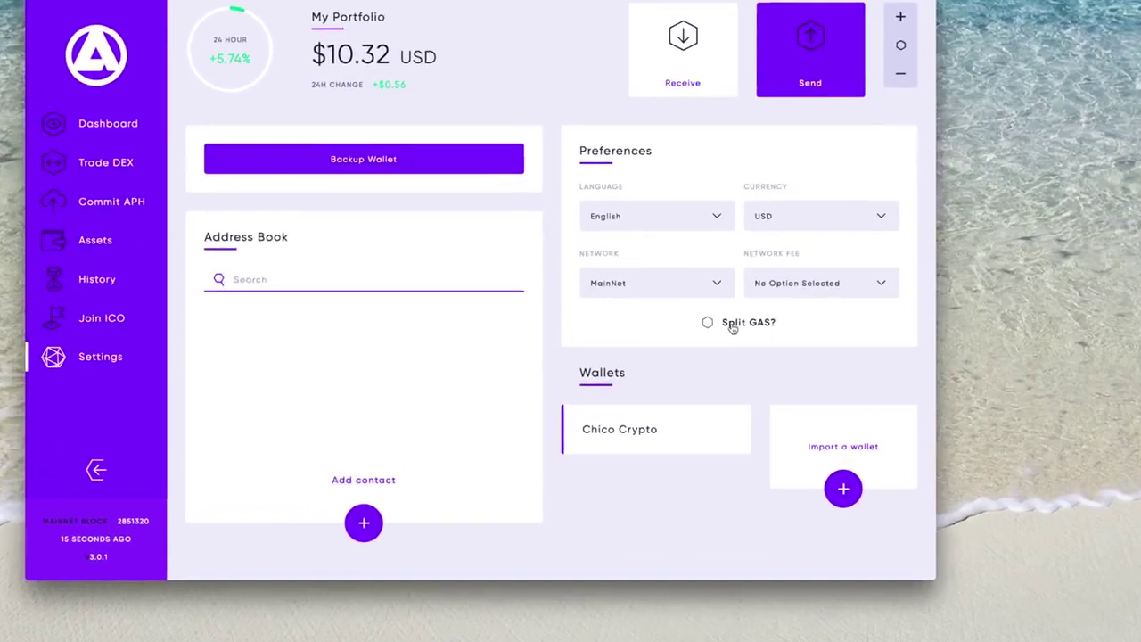
{"action": "left_click", "coordinate": [776, 348]}
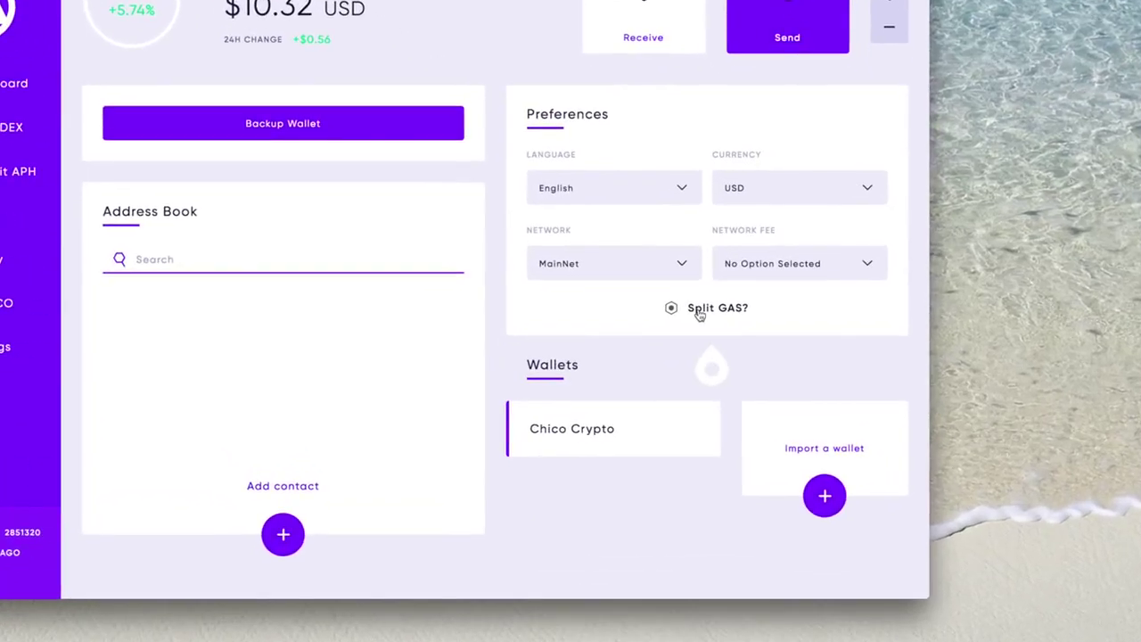